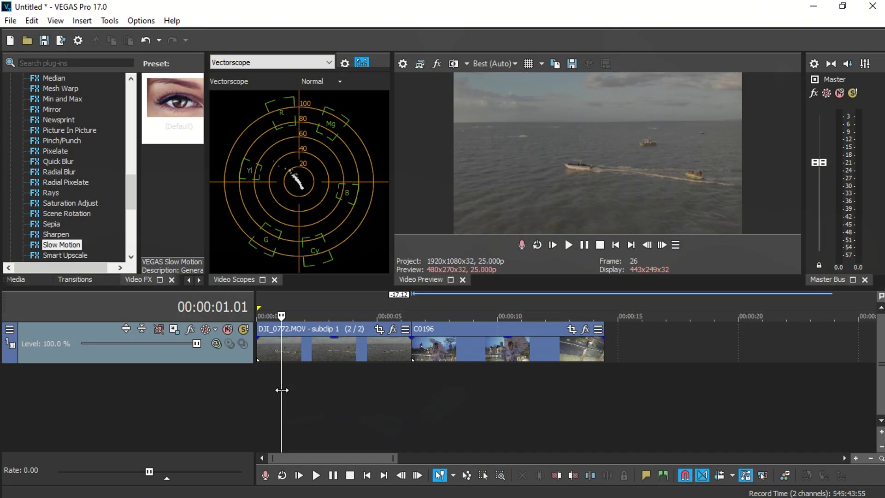
{"action": "left_click", "coordinate": [299, 349]}
{"action": "left_click", "coordinate": [431, 349]}
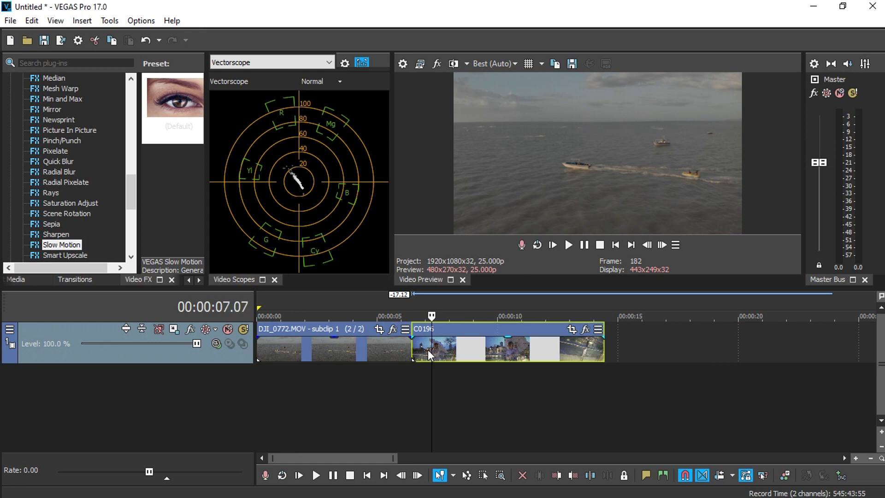
{"action": "left_click", "coordinate": [346, 355]}
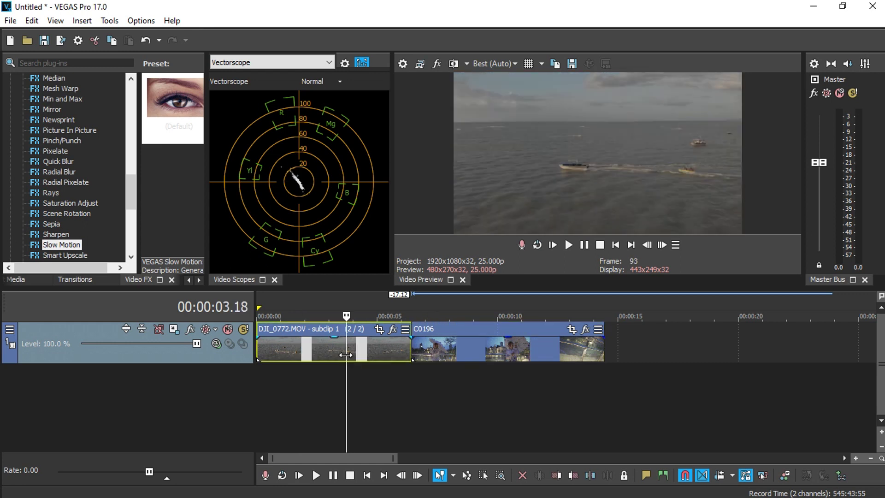
{"action": "left_click", "coordinate": [446, 354]}
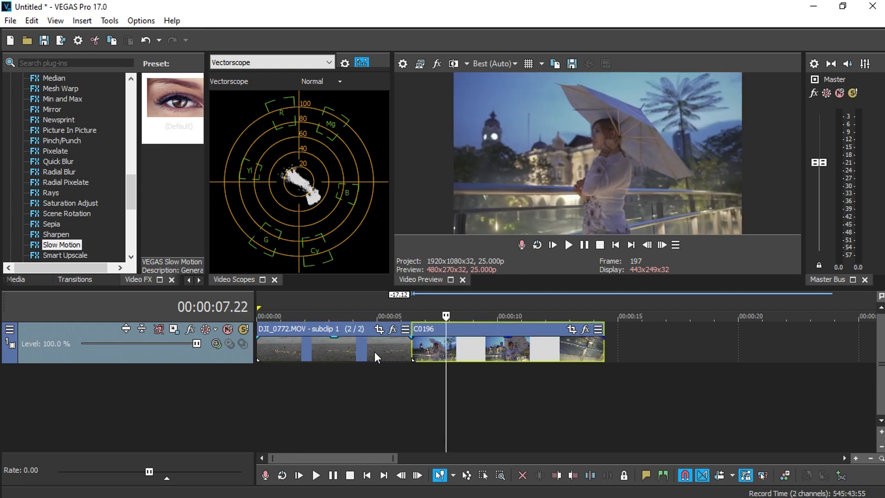
{"action": "left_click", "coordinate": [372, 351]}
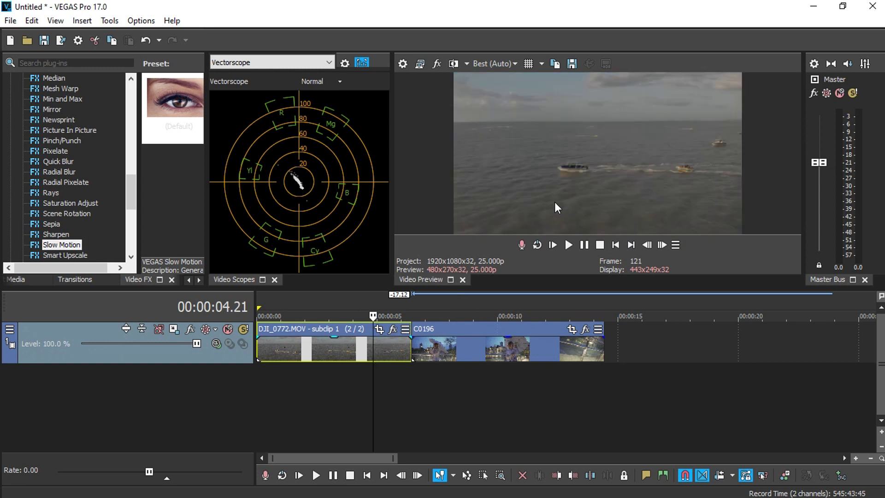
{"action": "left_click", "coordinate": [469, 354]}
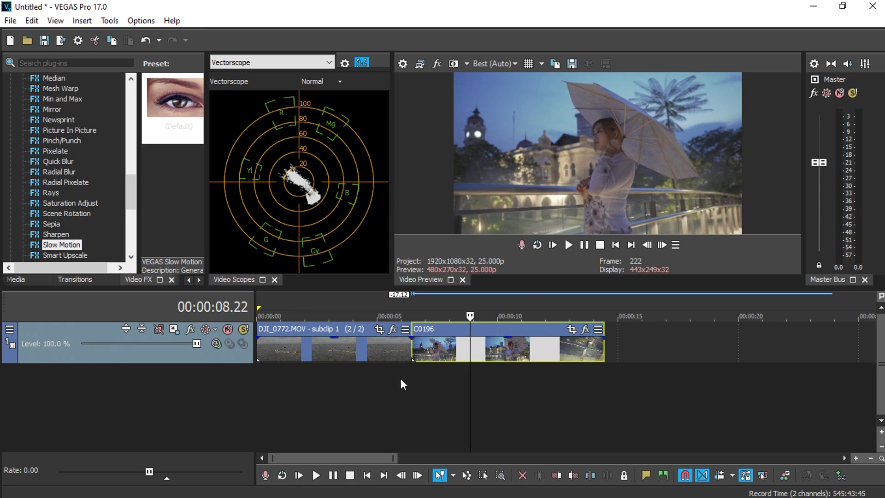
{"action": "left_click", "coordinate": [348, 354]}
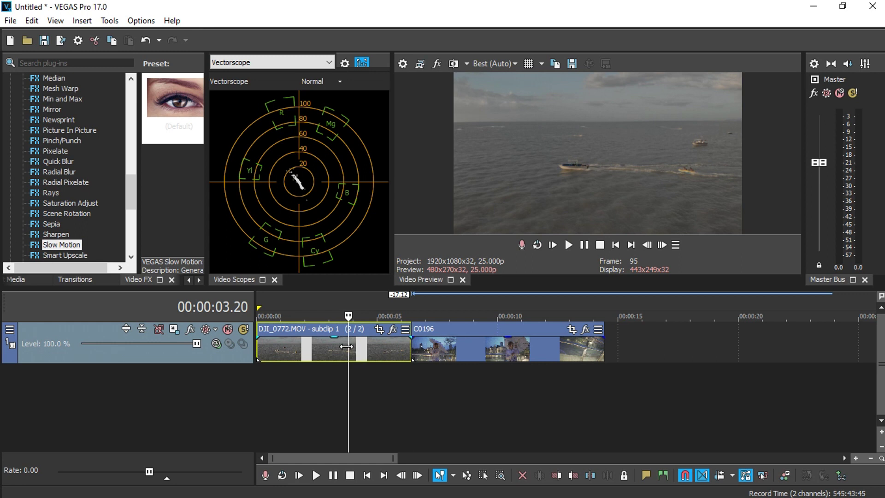
{"action": "left_click_drag", "start_coordinate": [347, 347], "coordinate": [357, 347]}
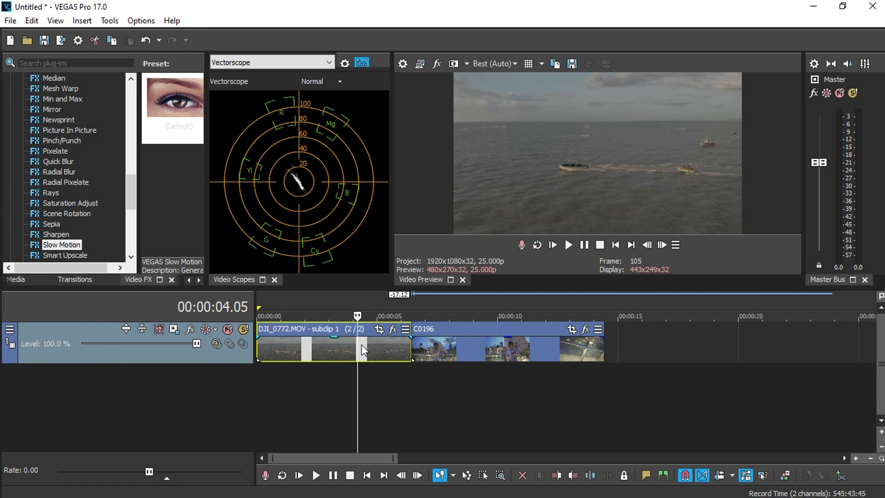
{"action": "left_click_drag", "start_coordinate": [362, 349], "coordinate": [332, 349]}
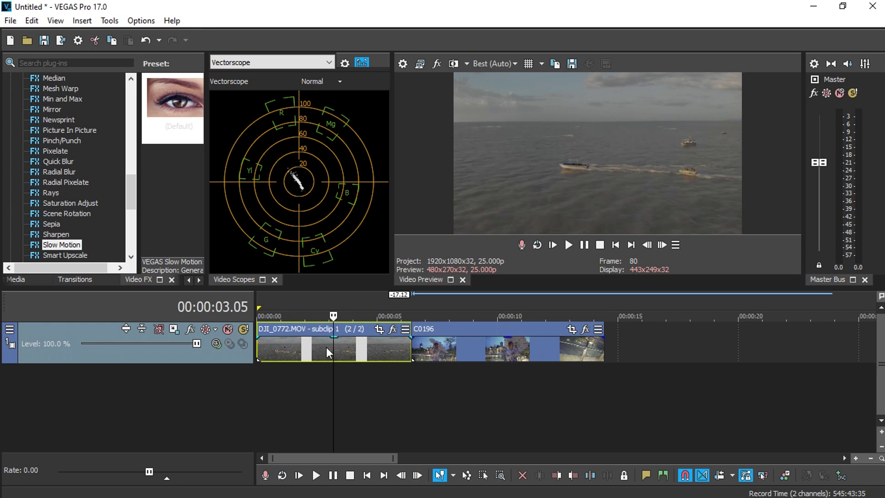
{"action": "left_click", "coordinate": [429, 353]}
{"action": "left_click_drag", "start_coordinate": [429, 350], "coordinate": [493, 344]}
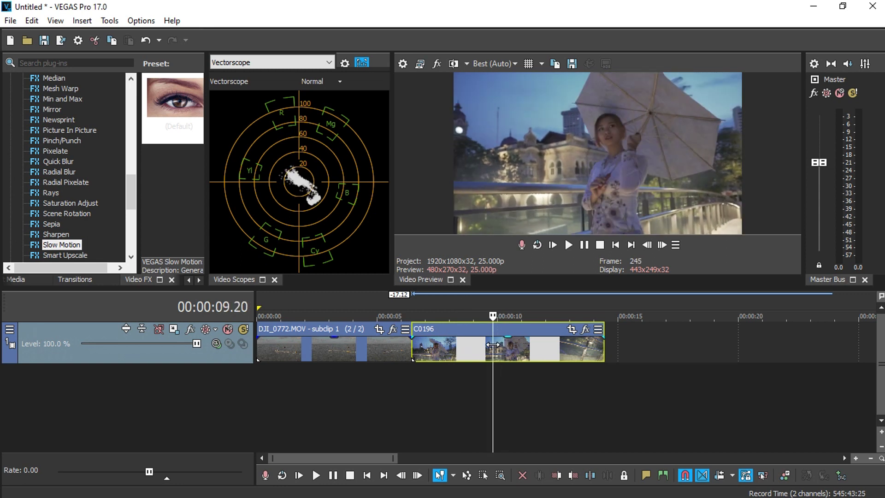
{"action": "left_click", "coordinate": [331, 348]}
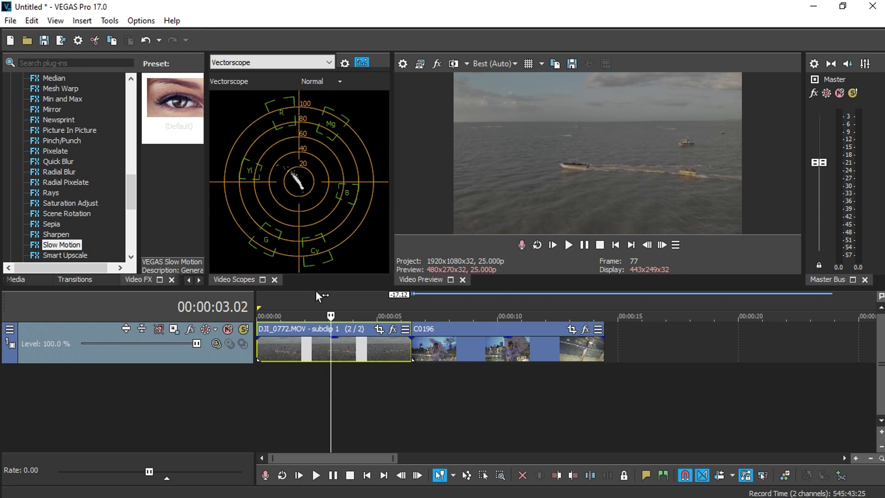
Apply the default Slow Motion preset to the drone boat clip DJI_0772
{"action": "left_click", "coordinate": [289, 352]}
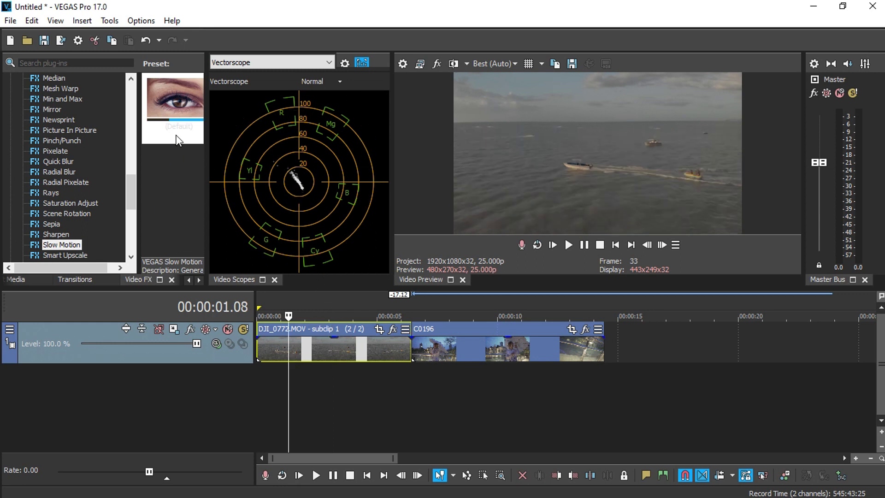
{"action": "left_click", "coordinate": [176, 103]}
{"action": "left_click_drag", "start_coordinate": [294, 341], "coordinate": [294, 342]}
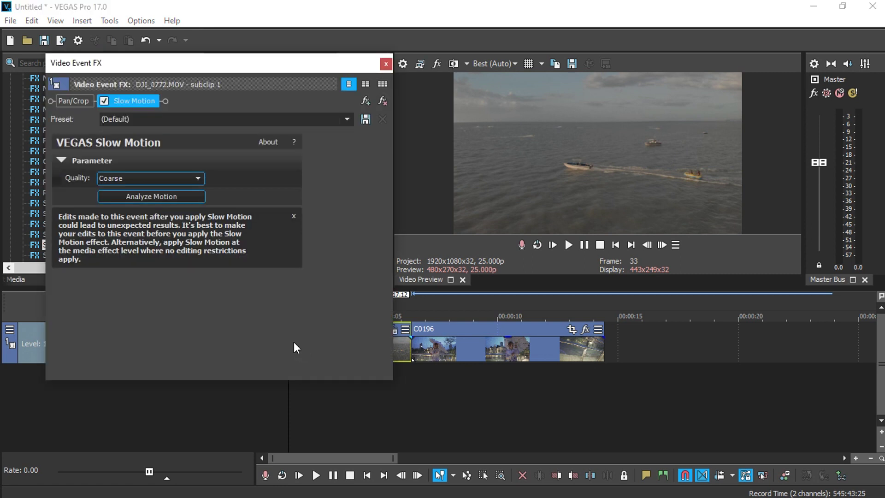
Set motion analysis quality to Fine and analyse the boat clip's motion
{"action": "left_click", "coordinate": [147, 176]}
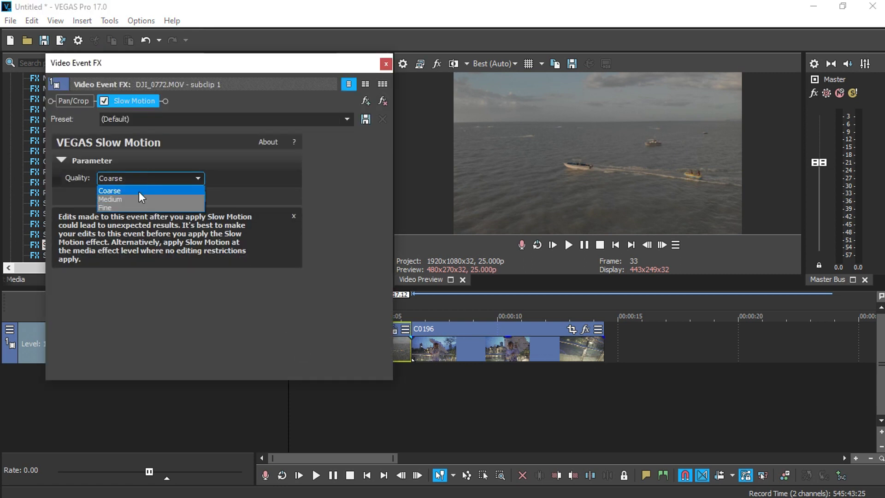
{"action": "left_click", "coordinate": [123, 207]}
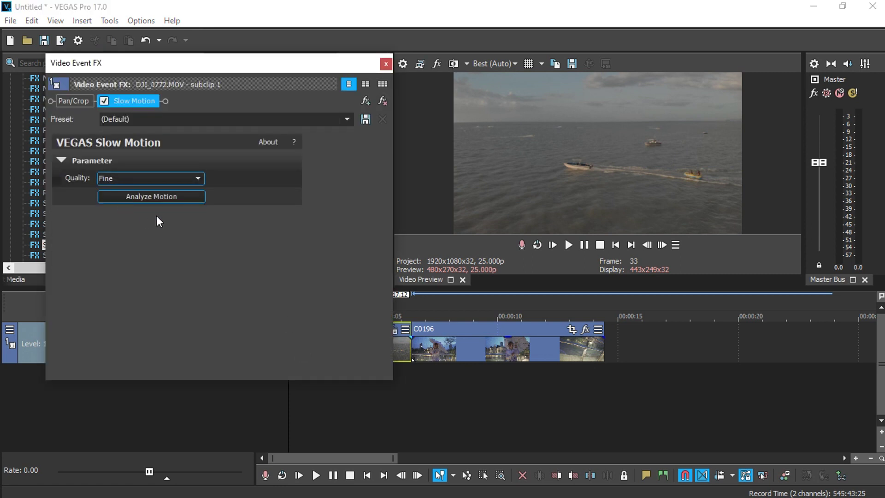
{"action": "left_click", "coordinate": [142, 195]}
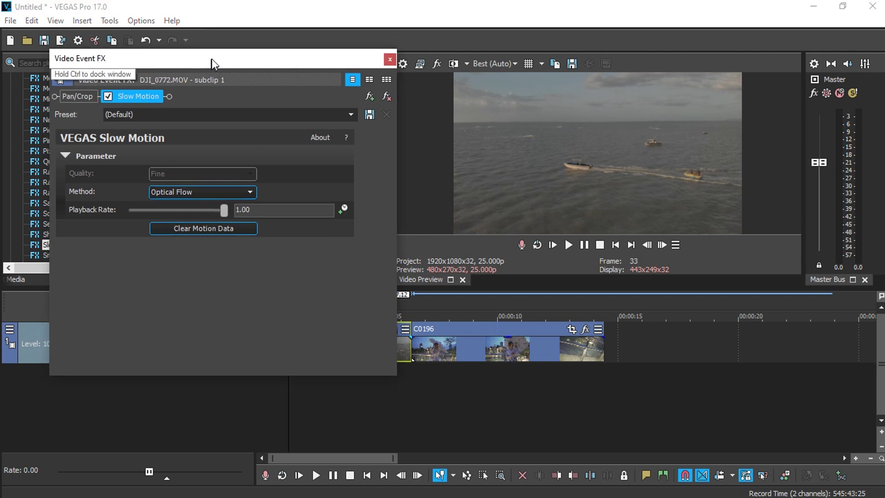
Make Playback Rate animatable and add a keyframe about one second into the clip
{"action": "left_click_drag", "start_coordinate": [212, 61], "coordinate": [217, 56]}
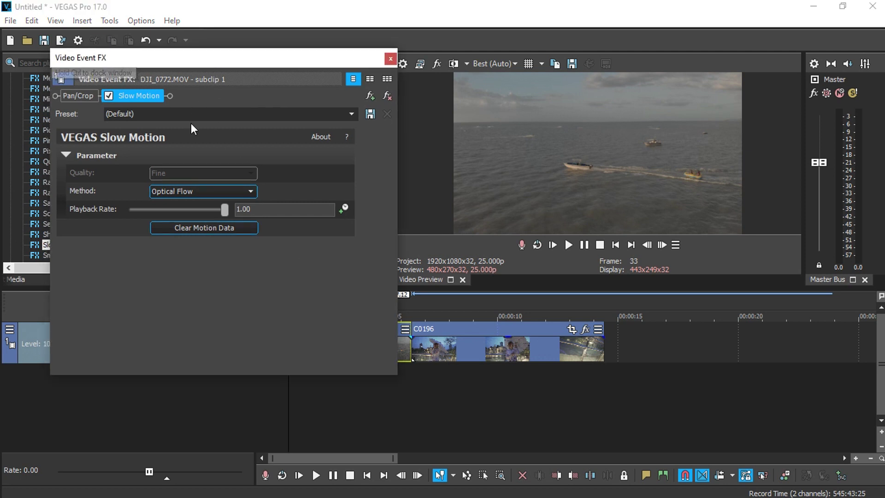
{"action": "left_click", "coordinate": [344, 209]}
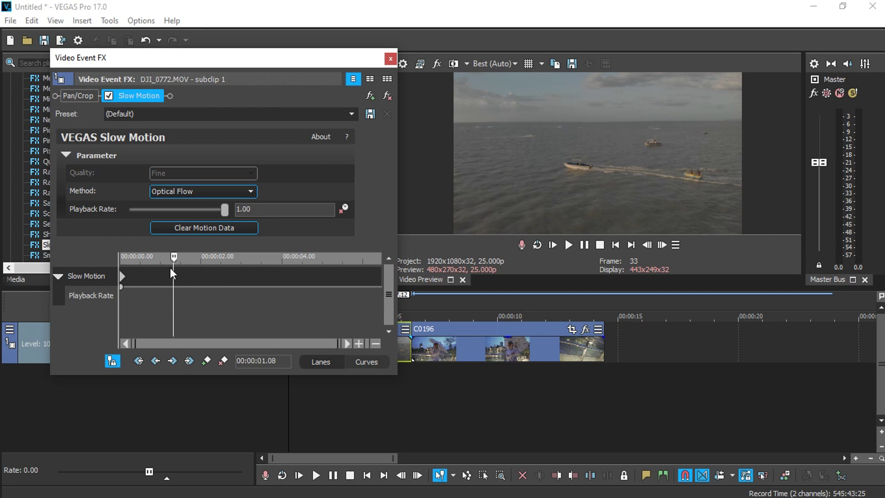
{"action": "left_click_drag", "start_coordinate": [228, 62], "coordinate": [208, 48]}
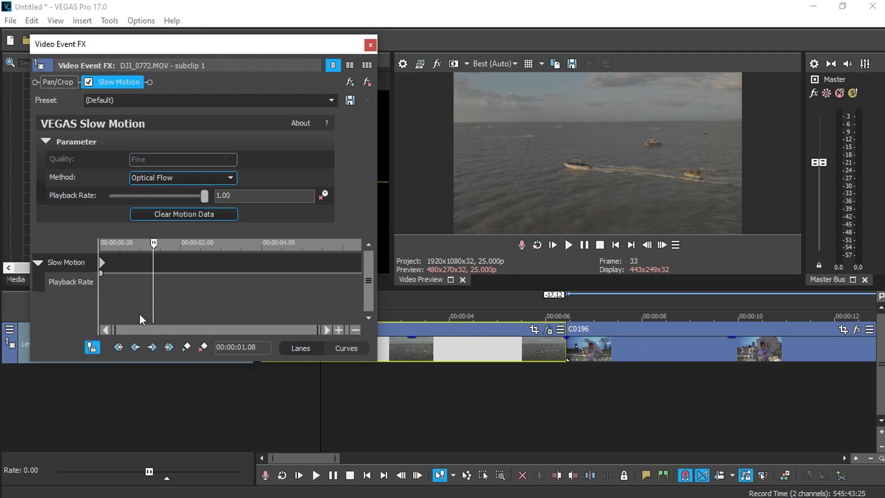
{"action": "mouse_move", "coordinate": [153, 245]}
{"action": "left_mouse_down"}
{"action": "mouse_move", "coordinate": [192, 245]}
{"action": "mouse_move", "coordinate": [159, 248]}
{"action": "mouse_move", "coordinate": [171, 251]}
{"action": "left_mouse_up"}
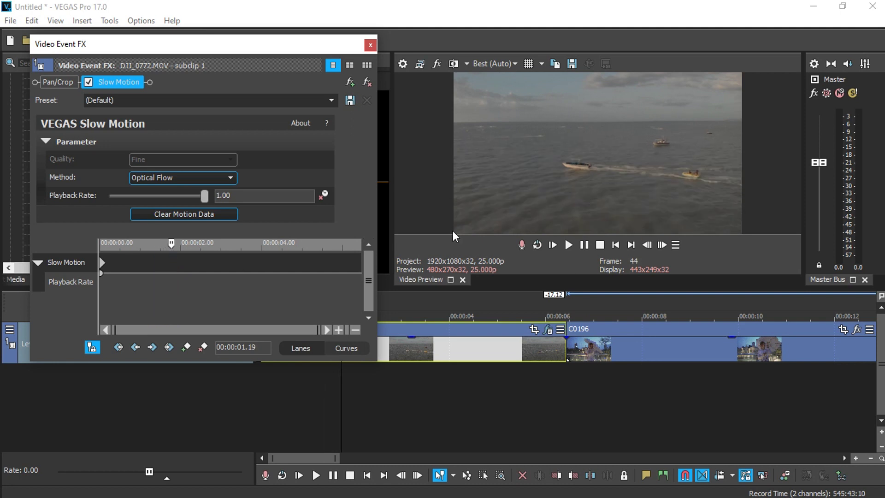
{"action": "left_click", "coordinate": [187, 349]}
Give the earlier keyframe its fade curve and the later keyframe a Slow Fade
{"action": "left_click_drag", "start_coordinate": [170, 242], "coordinate": [154, 243]}
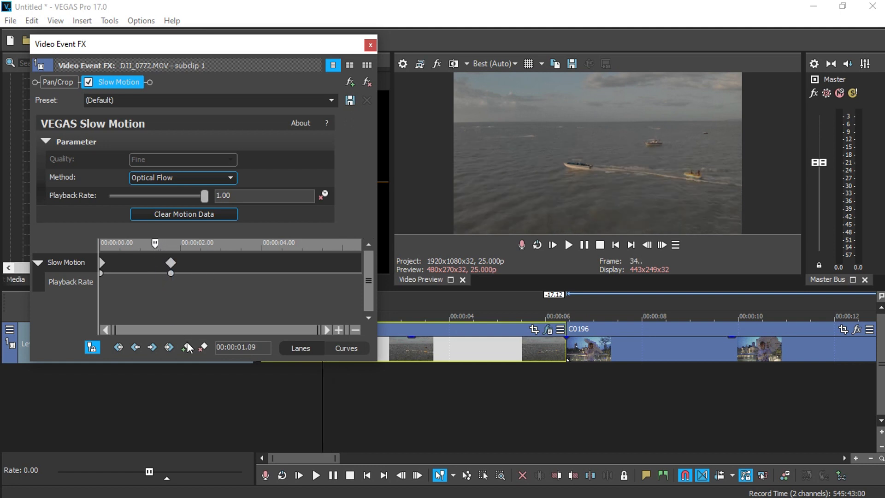
{"action": "left_click", "coordinate": [154, 271]}
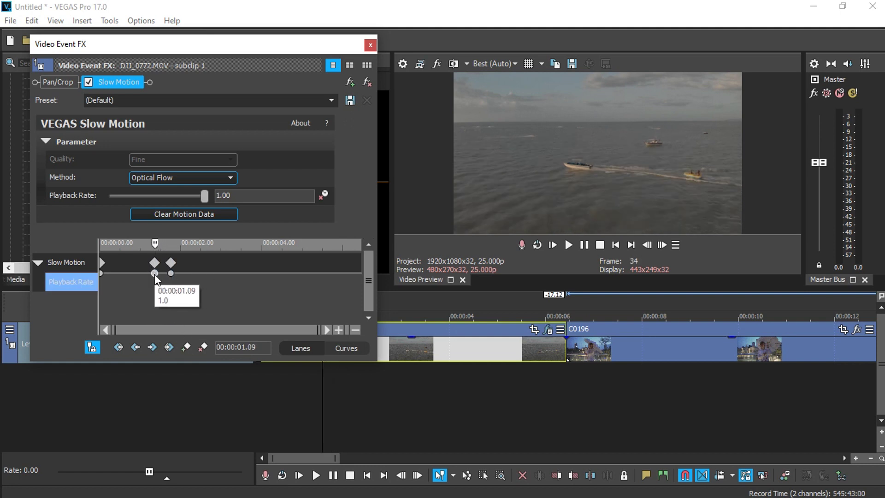
{"action": "right_click", "coordinate": [172, 280]}
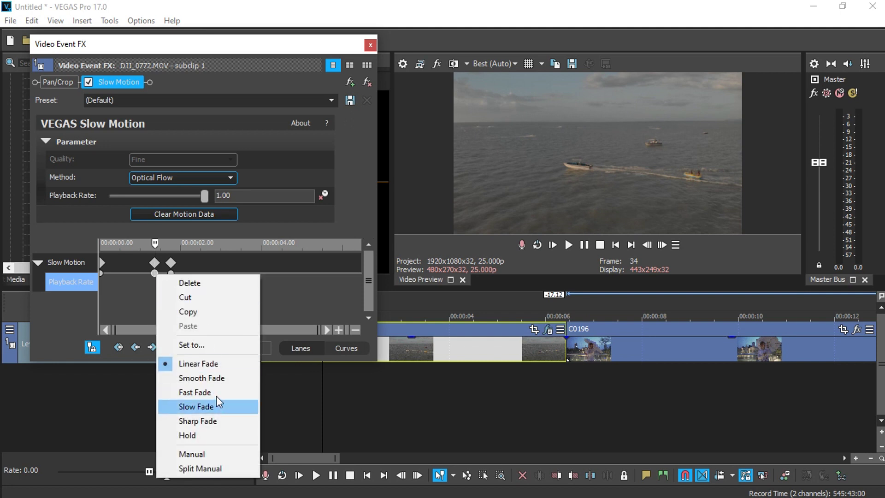
{"action": "left_click", "coordinate": [212, 373]}
{"action": "left_click", "coordinate": [171, 273]}
{"action": "right_click", "coordinate": [172, 273]}
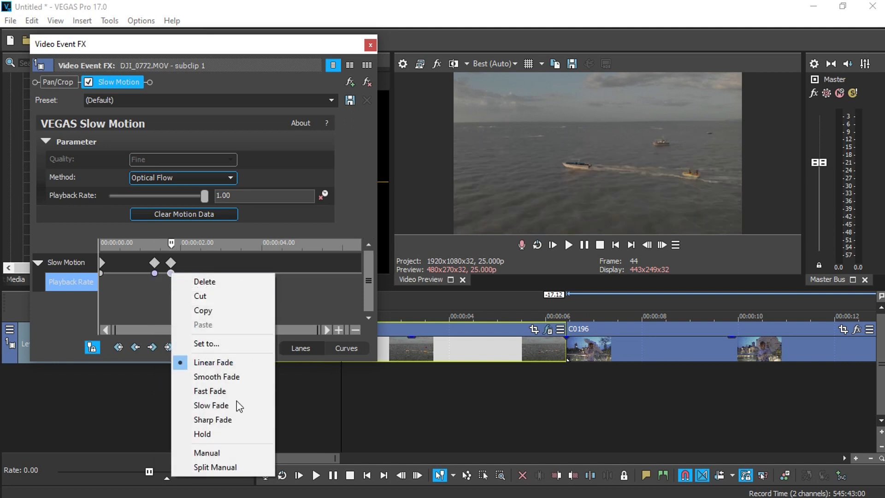
{"action": "left_click", "coordinate": [229, 409]}
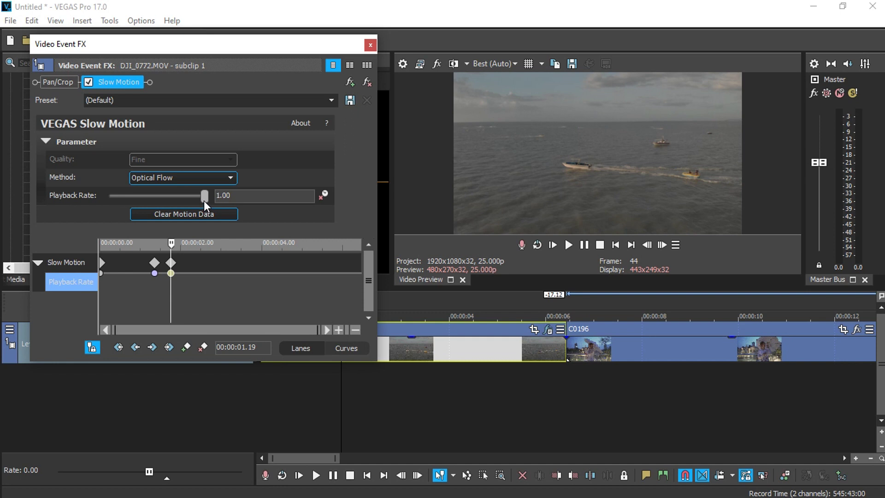
Lower the later keyframe's playback rate to a near-stop 0.03
{"action": "left_click_drag", "start_coordinate": [204, 195], "coordinate": [113, 197]}
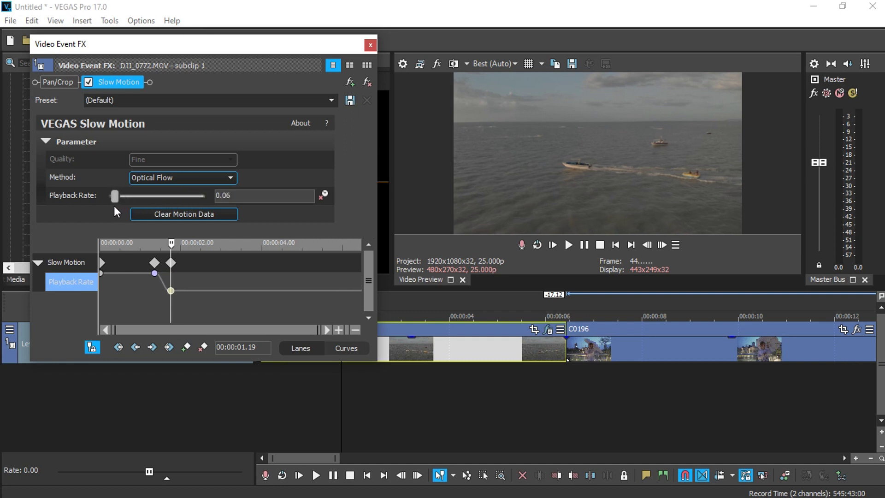
{"action": "left_click", "coordinate": [425, 387]}
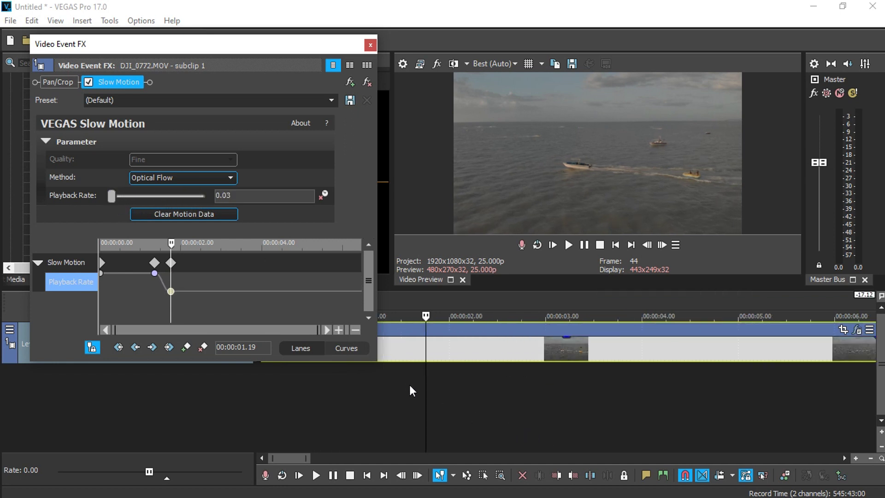
{"action": "left_click_drag", "start_coordinate": [394, 375], "coordinate": [381, 377]}
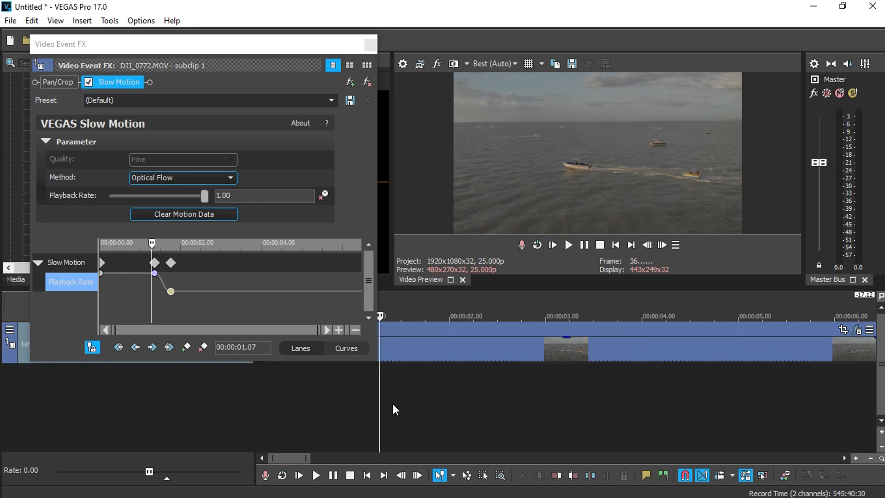
{"action": "key", "text": "space"}
{"action": "key", "text": "space"}
{"action": "key", "text": "space"}
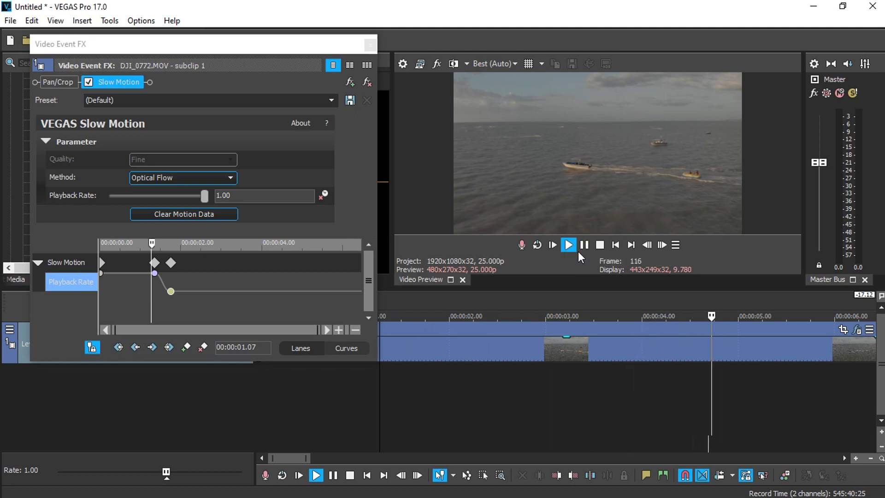
{"action": "scroll", "coordinate": [608, 307], "scroll_direction": "down", "scroll_amount": 2}
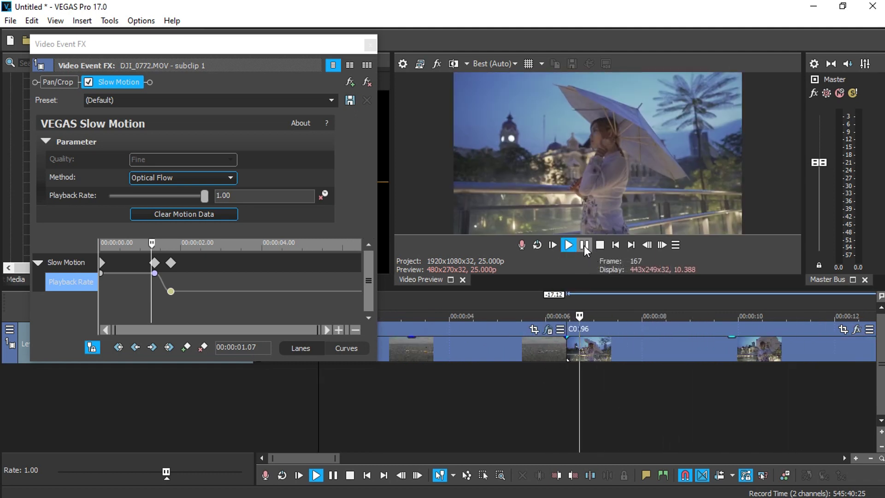
{"action": "left_click", "coordinate": [584, 245]}
{"action": "left_click", "coordinate": [469, 351]}
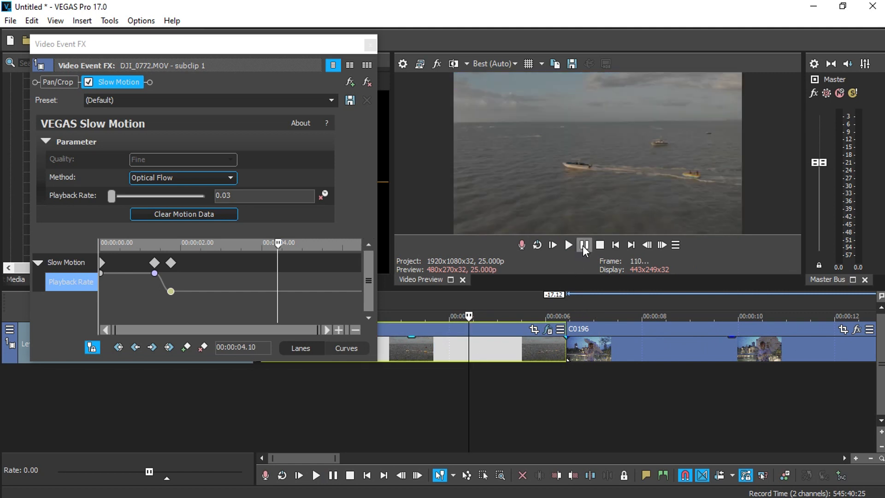
{"action": "left_click", "coordinate": [583, 246]}
{"action": "left_click", "coordinate": [583, 246]}
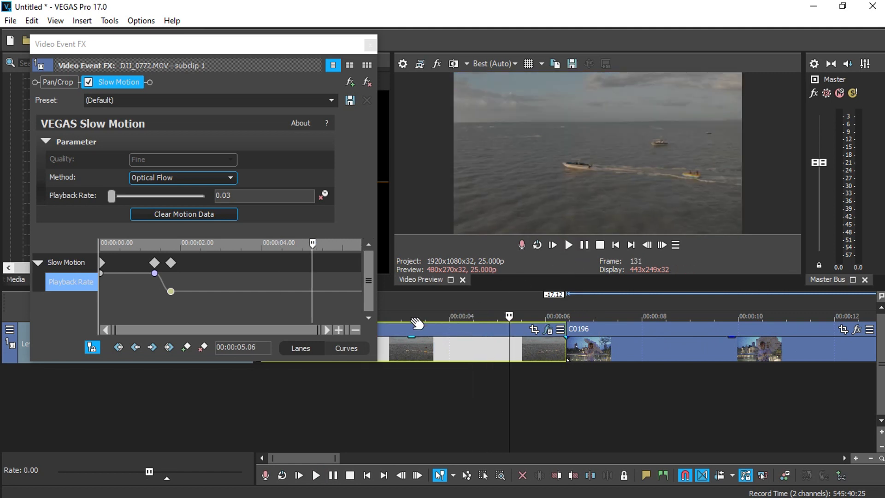
Add a 0.03 keyframe at 00:00:05.06 with Smooth Fade and move to 00:00:05.17
{"action": "left_click", "coordinate": [184, 345]}
{"action": "right_click", "coordinate": [311, 291]}
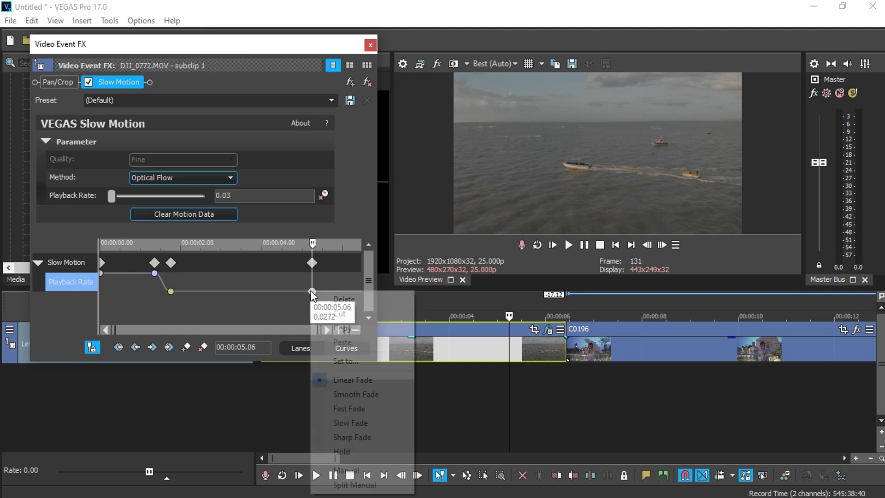
{"action": "left_click", "coordinate": [355, 394]}
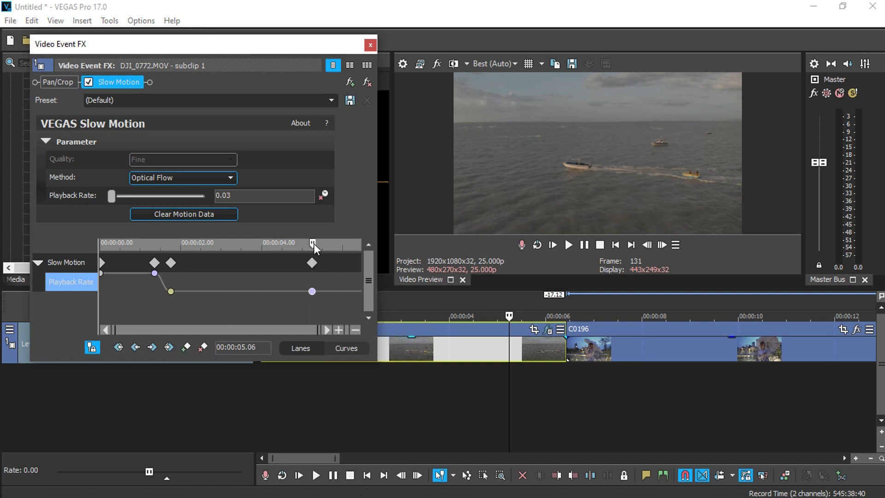
{"action": "left_click_drag", "start_coordinate": [312, 243], "coordinate": [330, 245]}
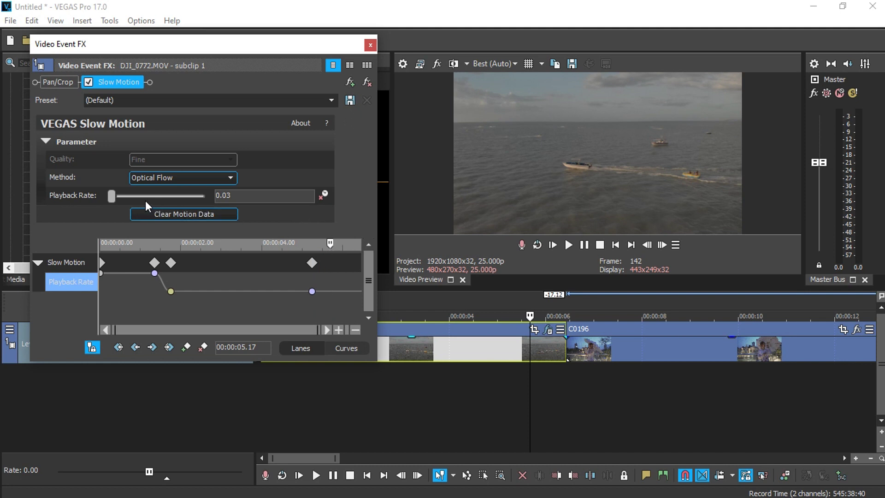
Raise the playback rate at 00:00:05.17 back up to 0.99
{"action": "left_click_drag", "start_coordinate": [112, 196], "coordinate": [211, 200]}
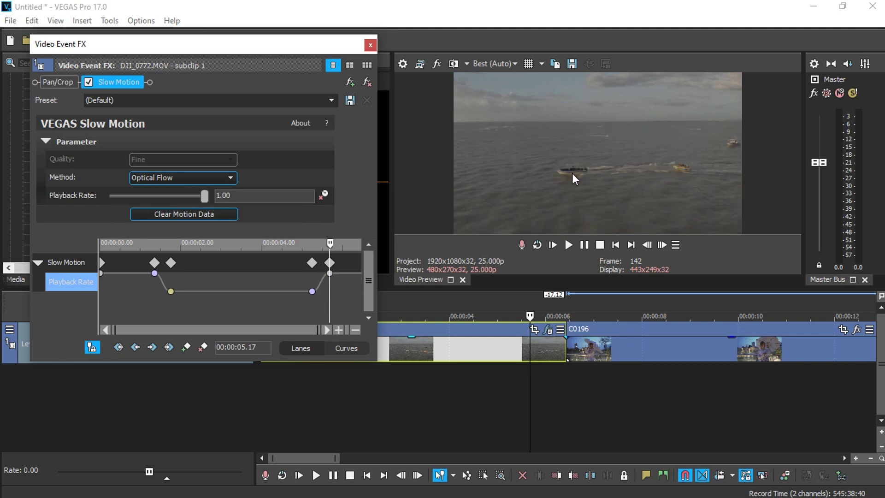
{"action": "double_click", "coordinate": [225, 196]}
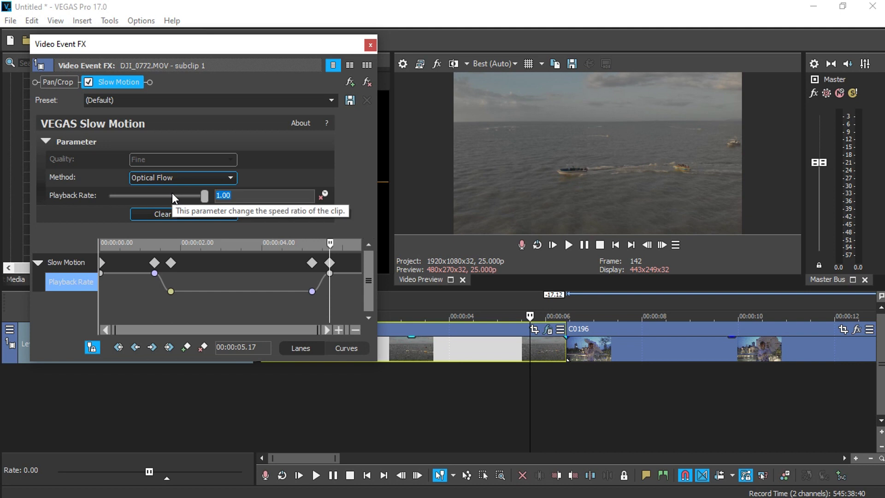
{"action": "type", "text": "0.99"}
{"action": "key", "text": "Return"}
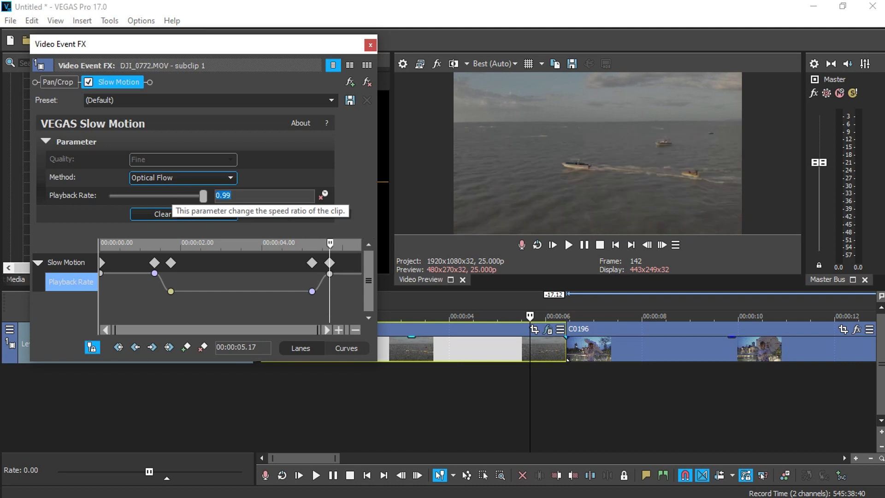
{"action": "scroll", "coordinate": [305, 287], "scroll_direction": "up", "scroll_amount": 3}
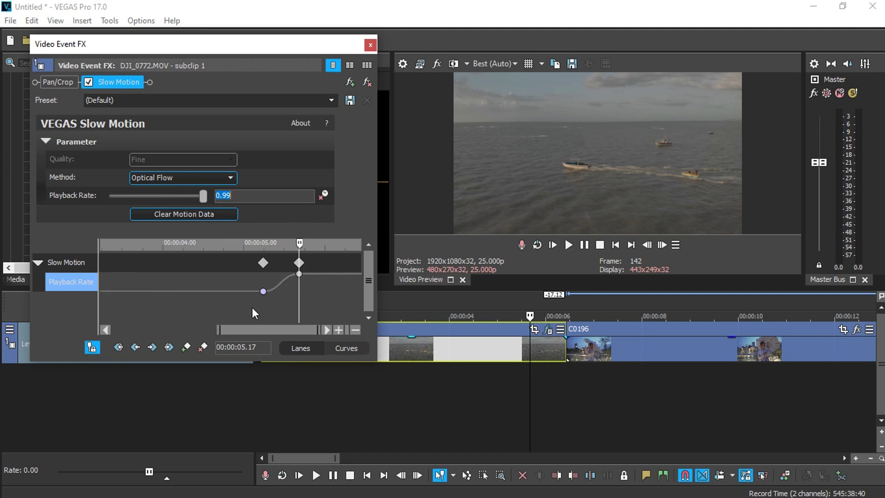
Scrub through the ramp from 0.03 back to 0.99 to check it
{"action": "left_click", "coordinate": [263, 291]}
{"action": "left_click_drag", "start_coordinate": [265, 244], "coordinate": [257, 245]}
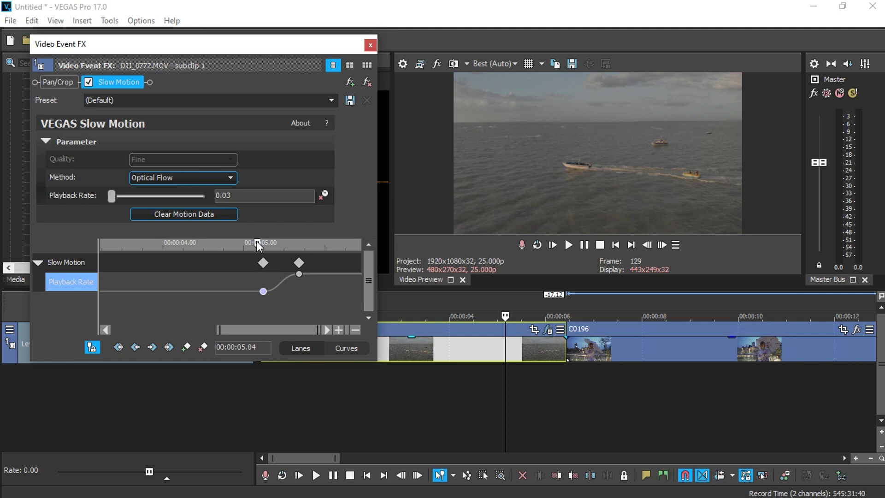
{"action": "left_click_drag", "start_coordinate": [258, 244], "coordinate": [297, 247]}
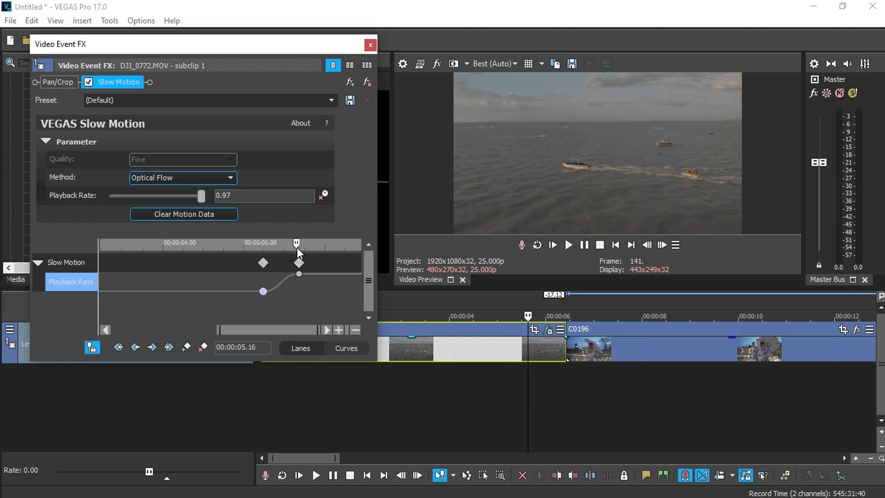
{"action": "left_click", "coordinate": [300, 272]}
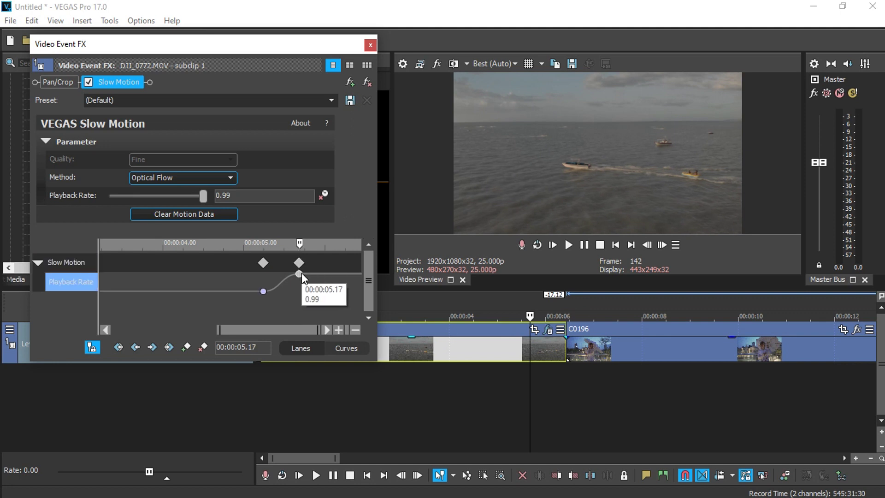
Set the 0.99 keyframe's fade type and play the ramp back from 00:00:04.20
{"action": "right_click", "coordinate": [302, 273]}
{"action": "left_click", "coordinate": [361, 379]}
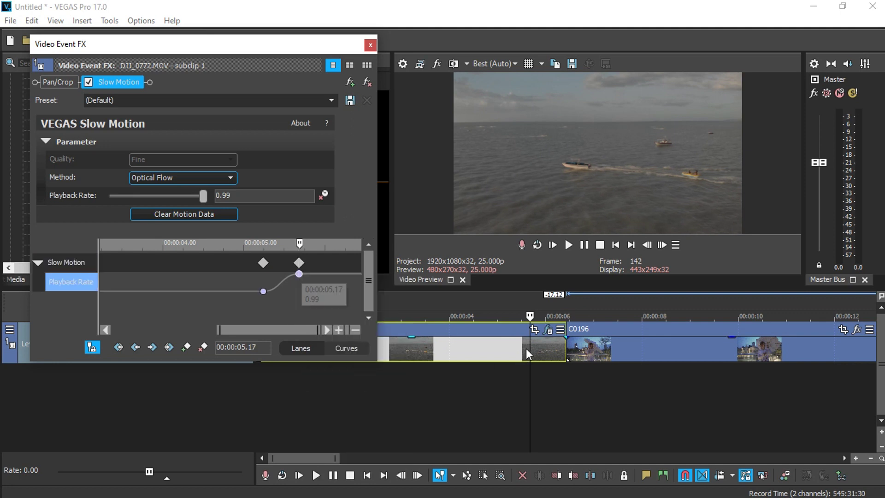
{"action": "left_click_drag", "start_coordinate": [530, 346], "coordinate": [487, 345]}
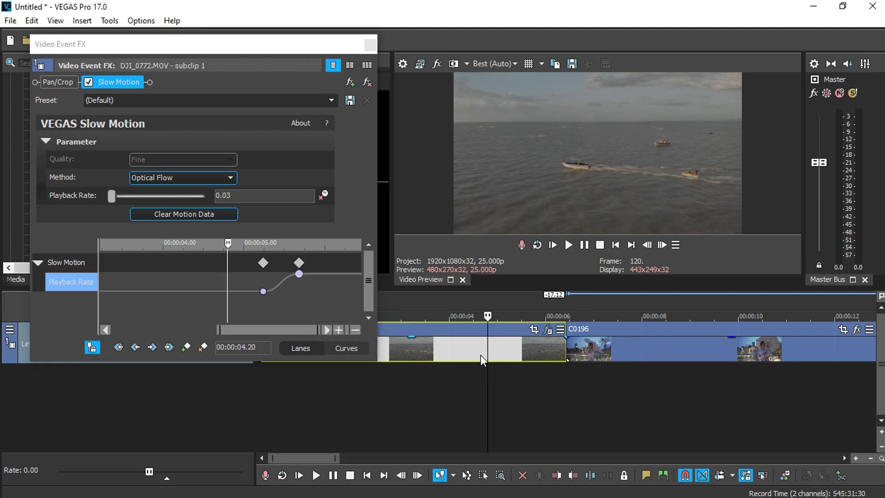
{"action": "left_click", "coordinate": [568, 245]}
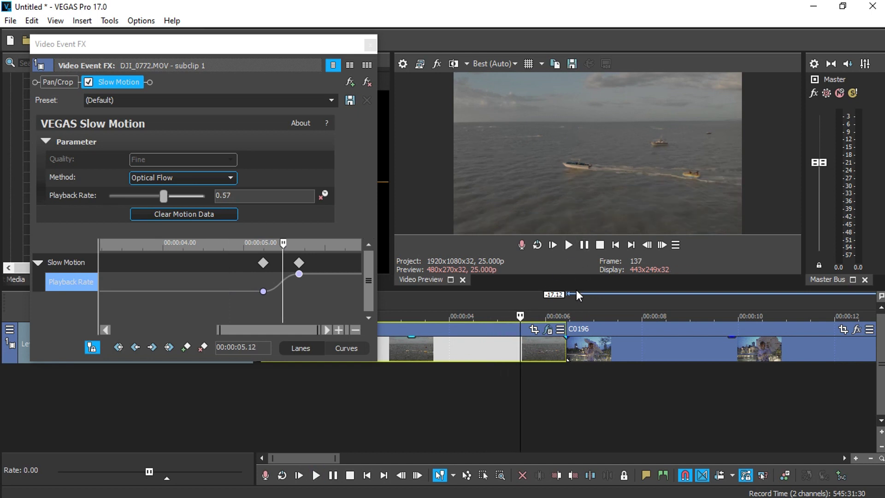
Dismiss the boat clip's shortcut menu and reposition the Video Event FX window
{"action": "right_click", "coordinate": [541, 344]}
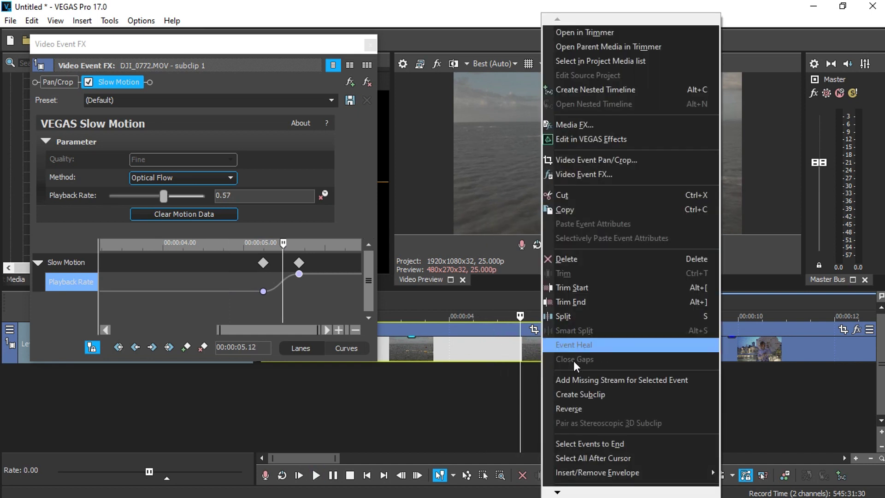
{"action": "scroll", "coordinate": [574, 484], "scroll_direction": "down", "scroll_amount": 3}
{"action": "scroll", "coordinate": [574, 484], "scroll_direction": "down", "scroll_amount": 2}
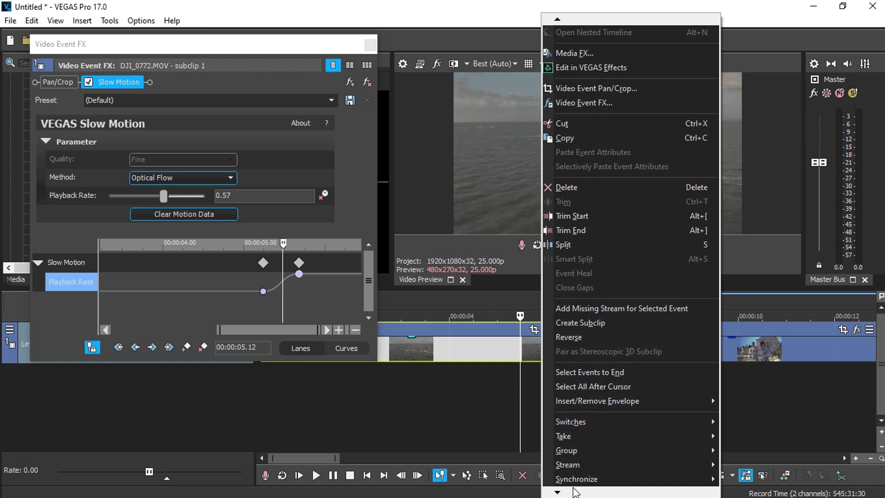
{"action": "scroll", "coordinate": [573, 484], "scroll_direction": "down", "scroll_amount": 2}
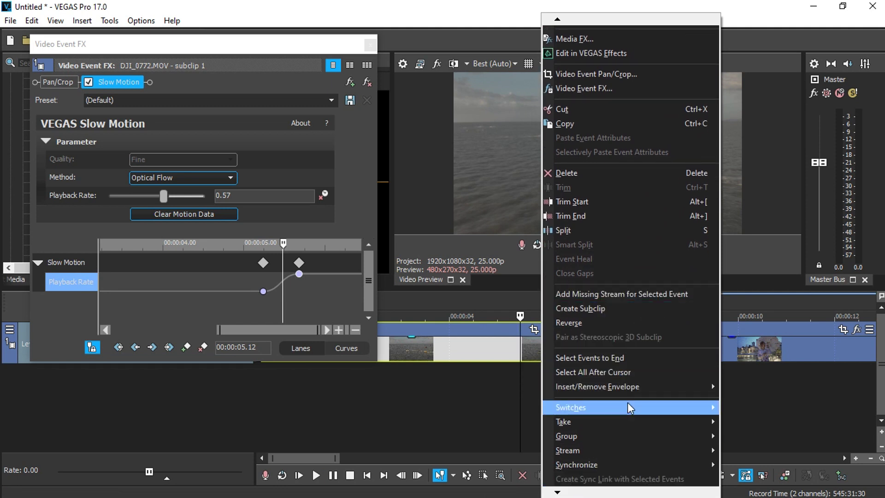
{"action": "mouse_move", "coordinate": [598, 401]}
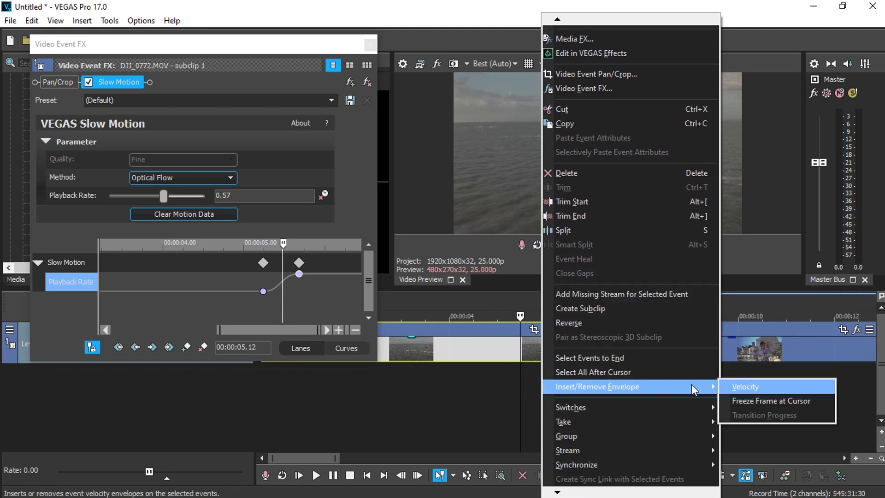
{"action": "left_click", "coordinate": [746, 386]}
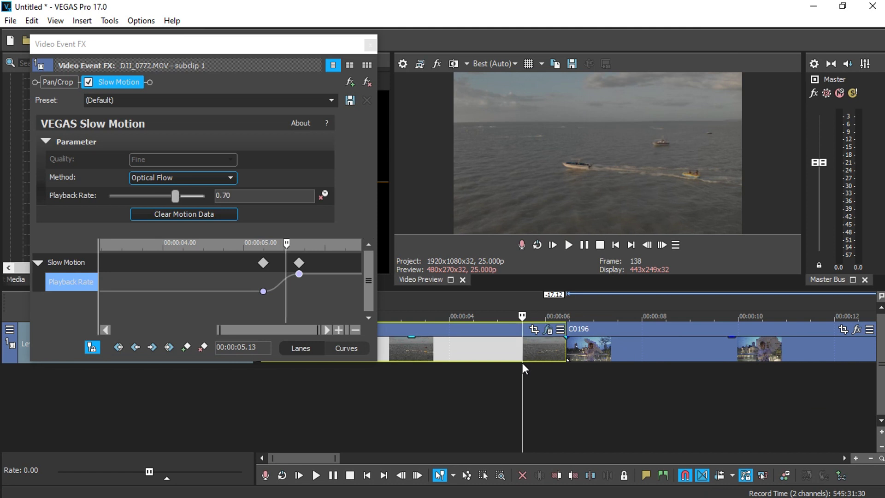
{"action": "left_click_drag", "start_coordinate": [303, 46], "coordinate": [347, 74]}
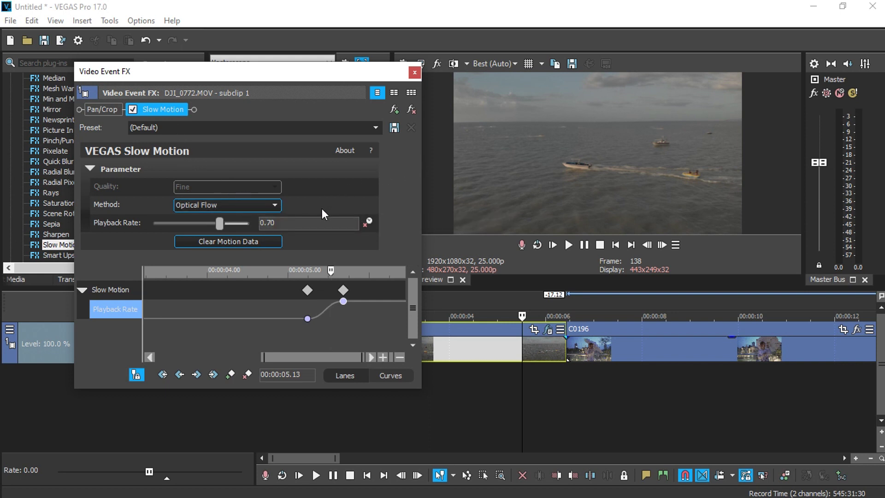
Close the Slow Motion settings and play the boat clip from 00:00:00.24
{"action": "left_click", "coordinate": [414, 72]}
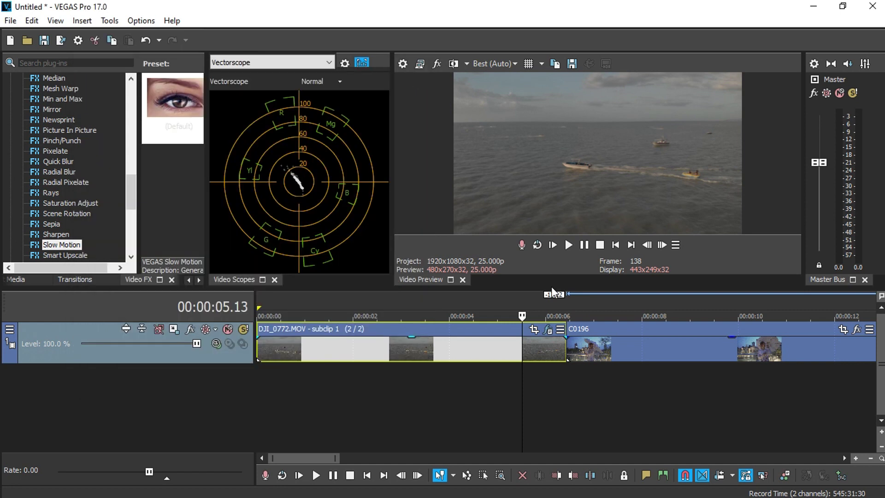
{"action": "left_click", "coordinate": [401, 355]}
{"action": "left_click", "coordinate": [303, 346]}
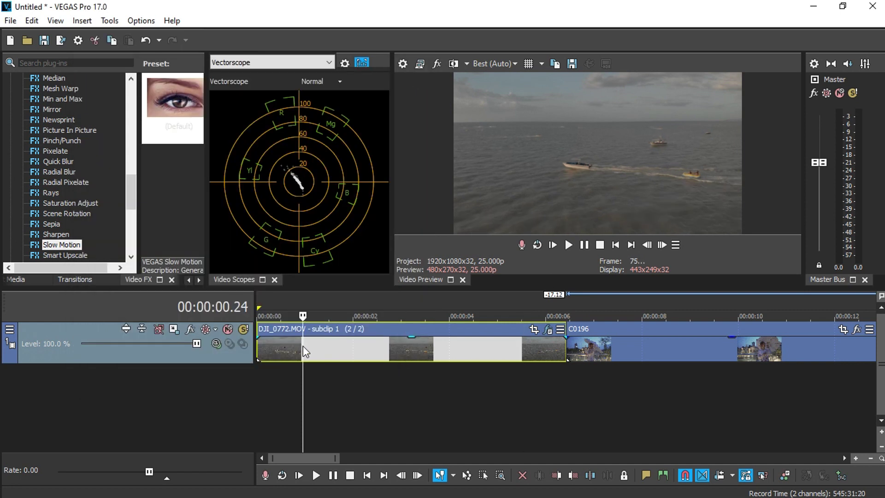
{"action": "key", "text": "space"}
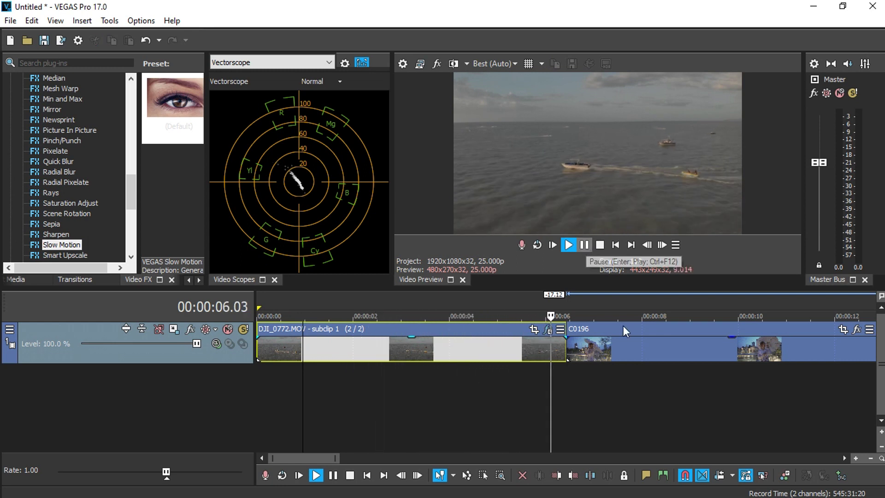
Apply default Slow Motion to umbrella clip C0196 and analyse motion at Fine quality
{"action": "left_click", "coordinate": [598, 349]}
{"action": "scroll", "coordinate": [598, 350], "scroll_direction": "down", "scroll_amount": 2}
{"action": "left_click", "coordinate": [172, 104]}
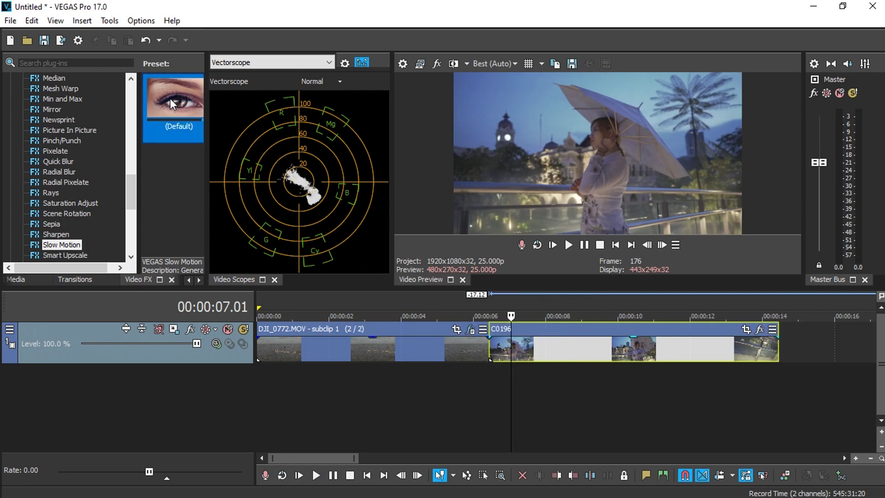
{"action": "left_click", "coordinate": [518, 352]}
{"action": "left_click", "coordinate": [179, 187]}
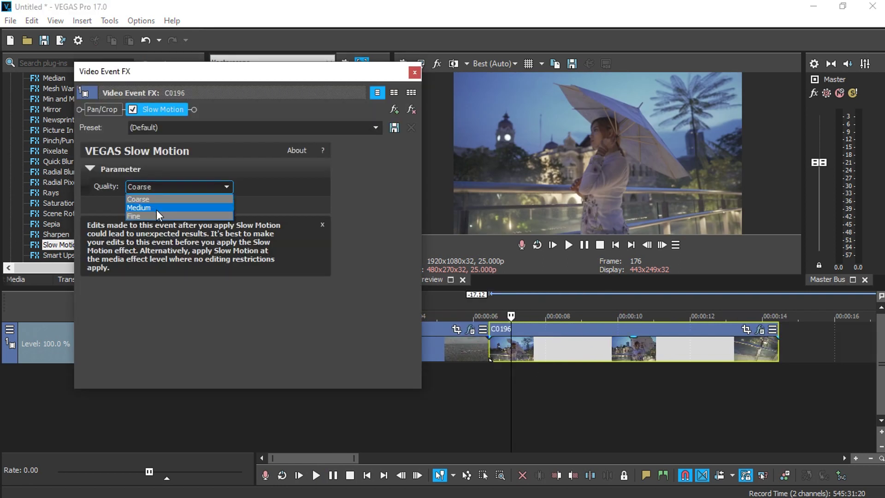
{"action": "left_click", "coordinate": [156, 210]}
{"action": "left_click", "coordinate": [185, 205]}
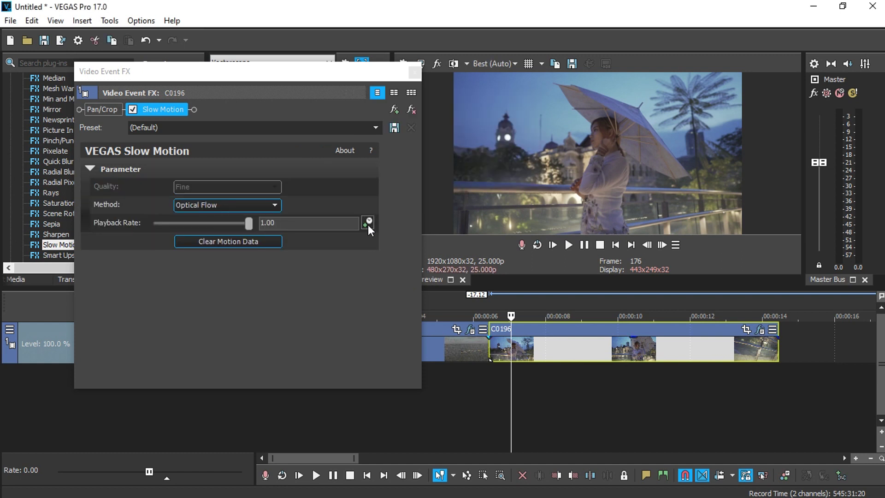
Enable keyframe animation of the umbrella clip's Slow Motion settings
{"action": "left_click", "coordinate": [368, 223]}
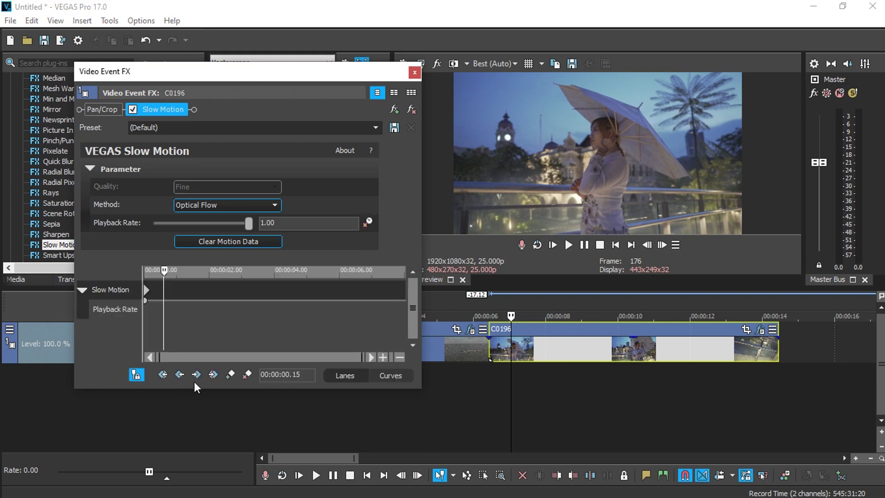
Add a Playback Rate keyframe at 00:00:00.06 and set it to 0.03
{"action": "left_click", "coordinate": [231, 375]}
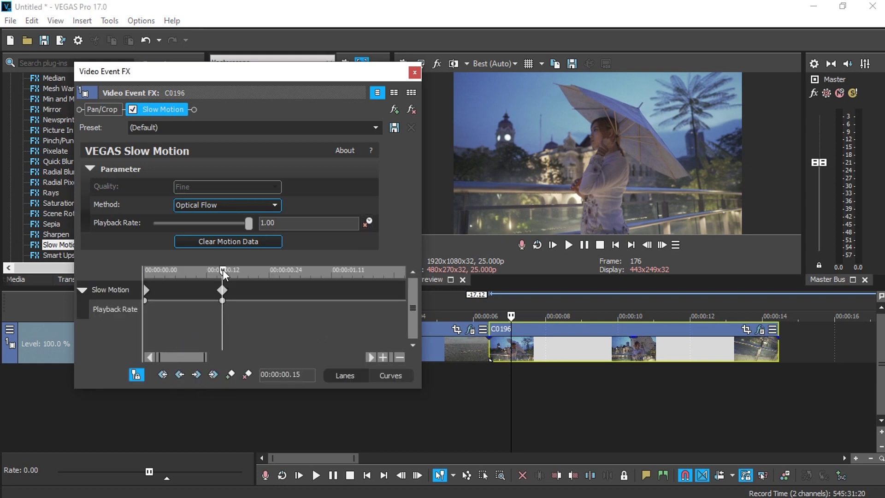
{"action": "left_click_drag", "start_coordinate": [224, 271], "coordinate": [249, 271]}
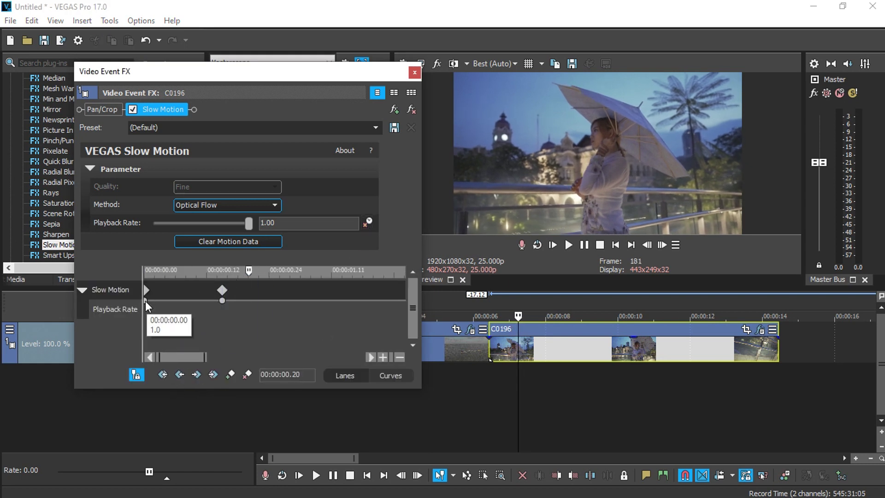
{"action": "left_click", "coordinate": [145, 301]}
{"action": "left_click_drag", "start_coordinate": [222, 301], "coordinate": [174, 303]}
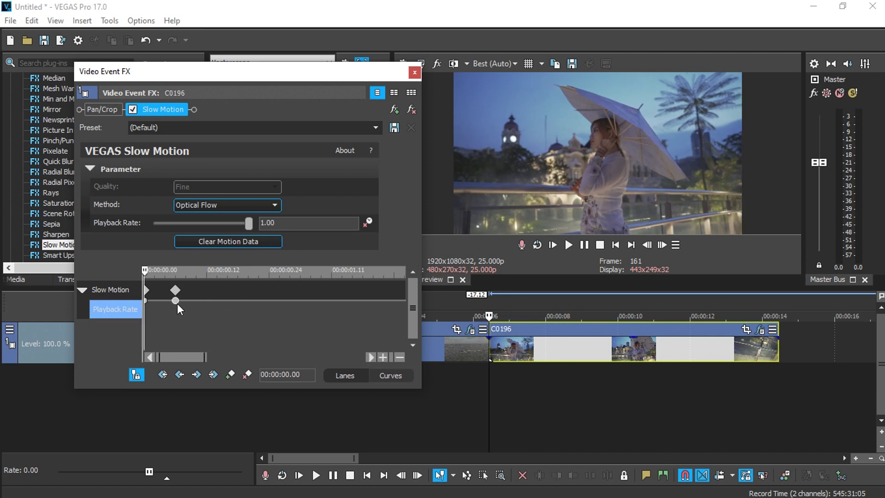
{"action": "double_click", "coordinate": [175, 302]}
{"action": "left_click_drag", "start_coordinate": [239, 327], "coordinate": [119, 332]}
{"action": "left_click", "coordinate": [176, 314]}
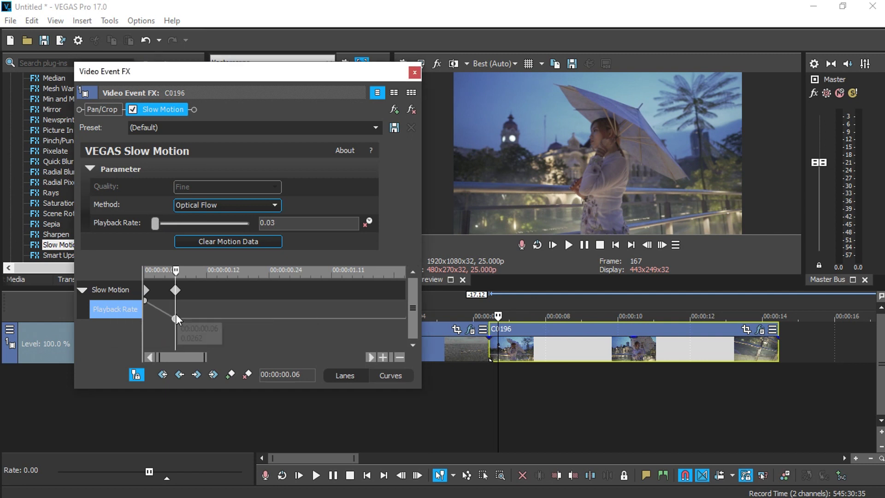
Give the 0.03 keyframe a Slow Fade and the first keyframe a Fast Fade, then close
{"action": "right_click", "coordinate": [175, 314]}
{"action": "left_click", "coordinate": [222, 244]}
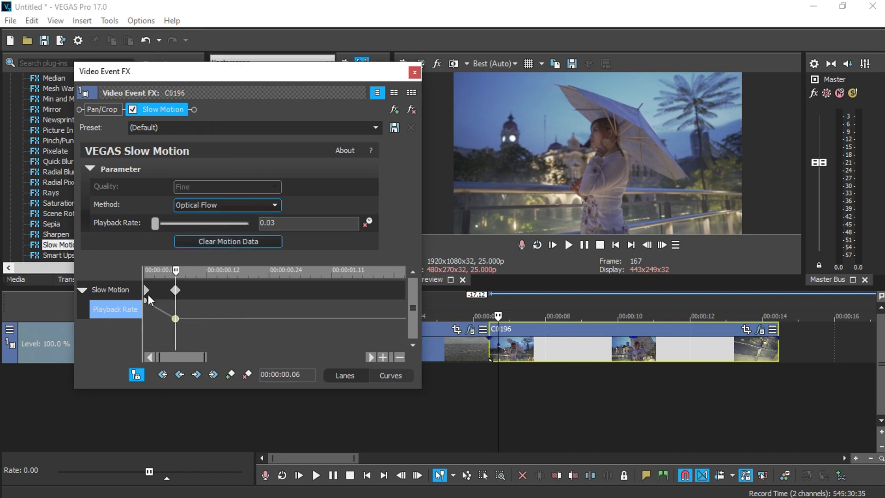
{"action": "right_click", "coordinate": [147, 302]}
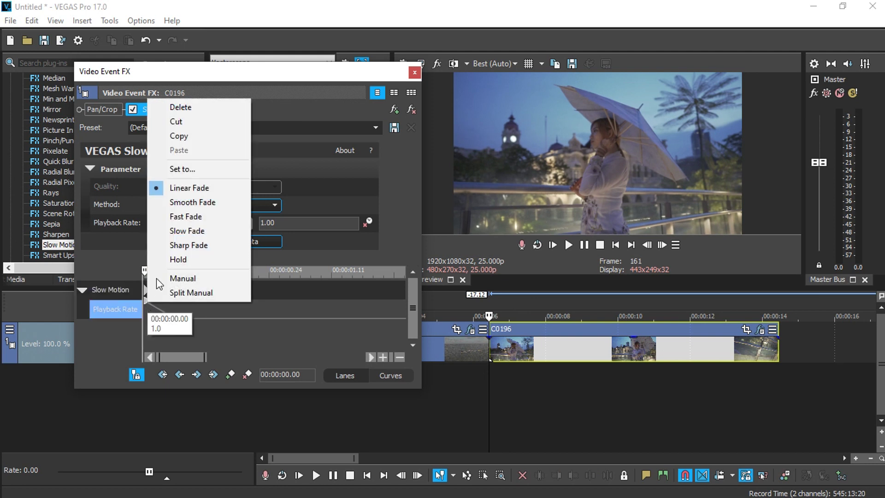
{"action": "left_click", "coordinate": [210, 215]}
{"action": "scroll", "coordinate": [572, 397], "scroll_direction": "up", "scroll_amount": 1}
{"action": "left_click", "coordinate": [538, 382]}
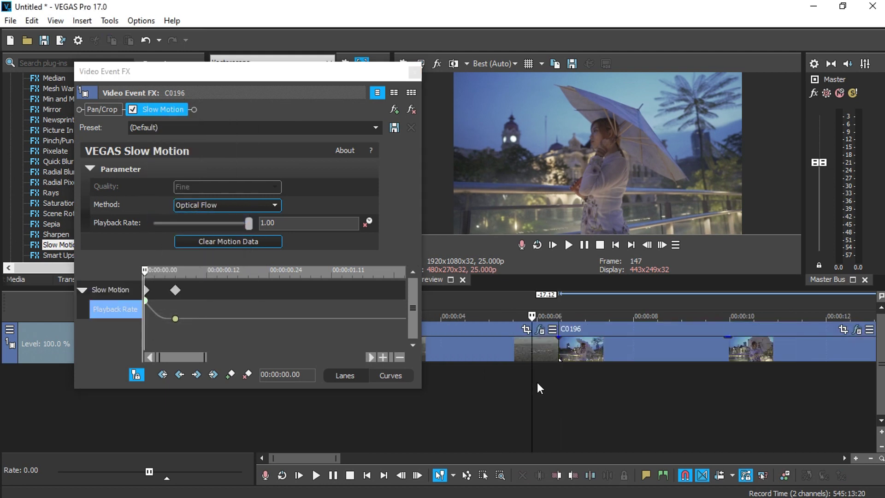
{"action": "left_click", "coordinate": [414, 73]}
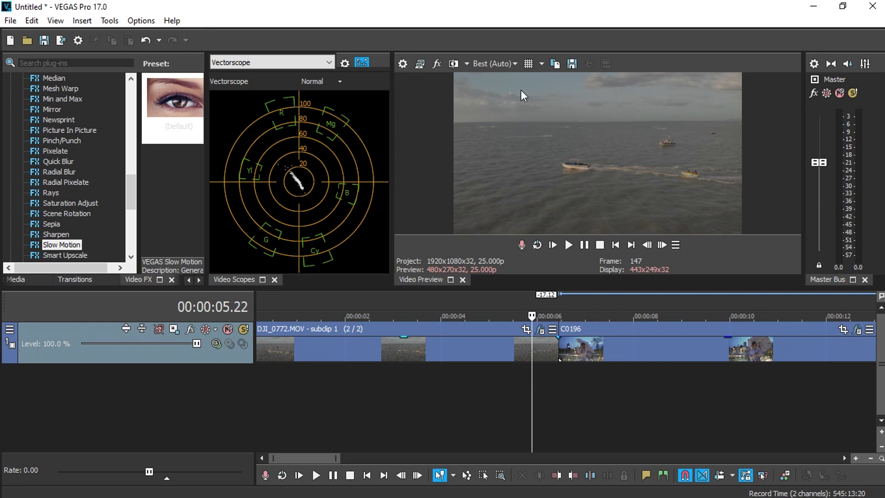
{"action": "key", "text": "space"}
{"action": "key", "text": "space"}
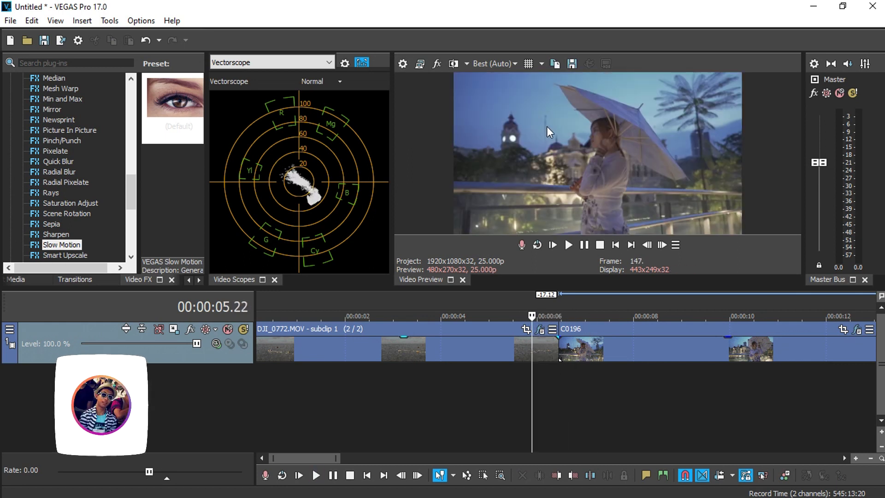
{"action": "key", "text": "space"}
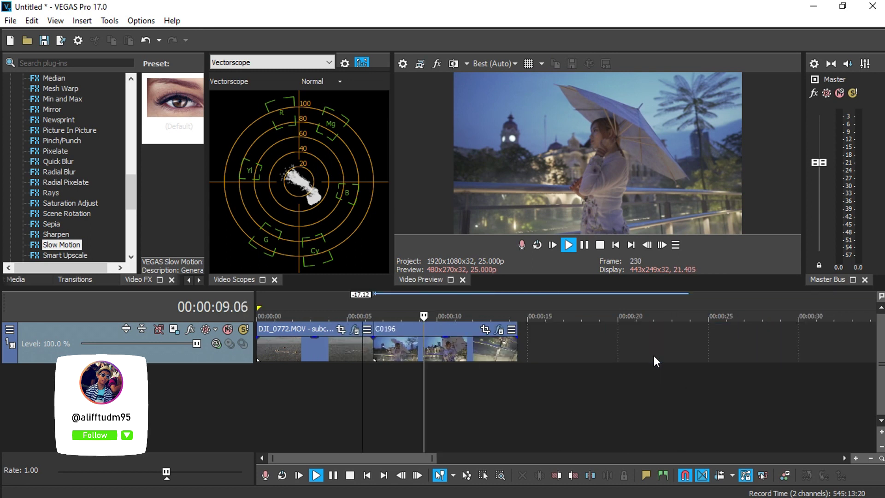
{"action": "scroll", "coordinate": [653, 356], "scroll_direction": "down", "scroll_amount": 2}
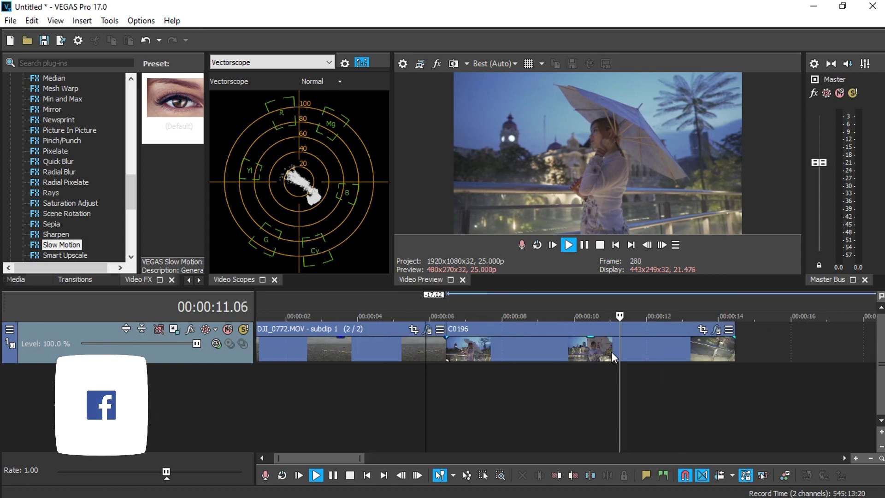
{"action": "key", "text": "space"}
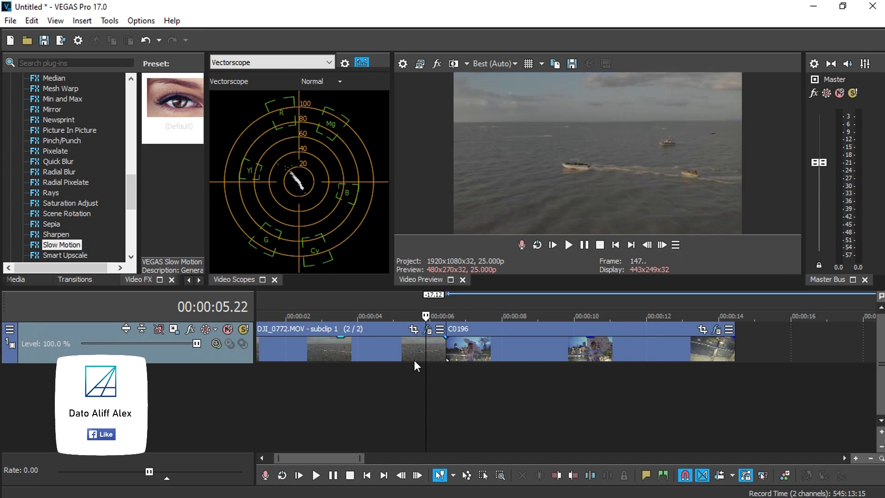
{"action": "left_click", "coordinate": [414, 356]}
{"action": "scroll", "coordinate": [414, 360], "scroll_direction": "down", "scroll_amount": 3}
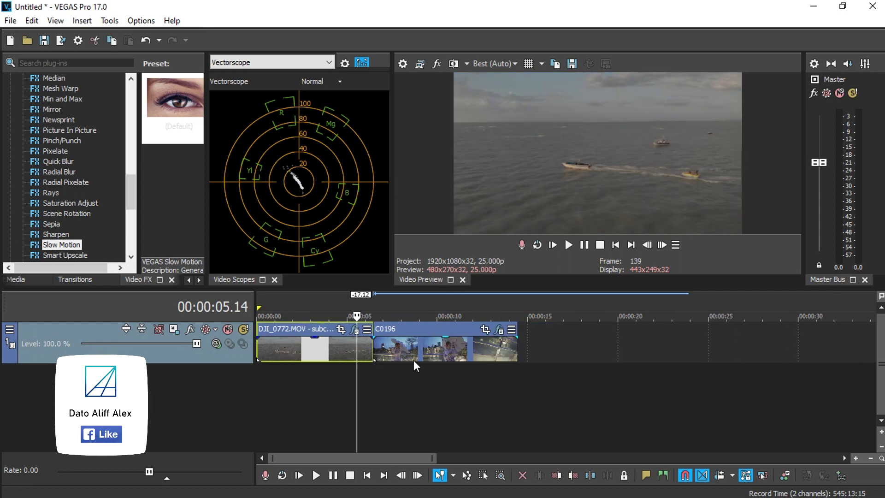